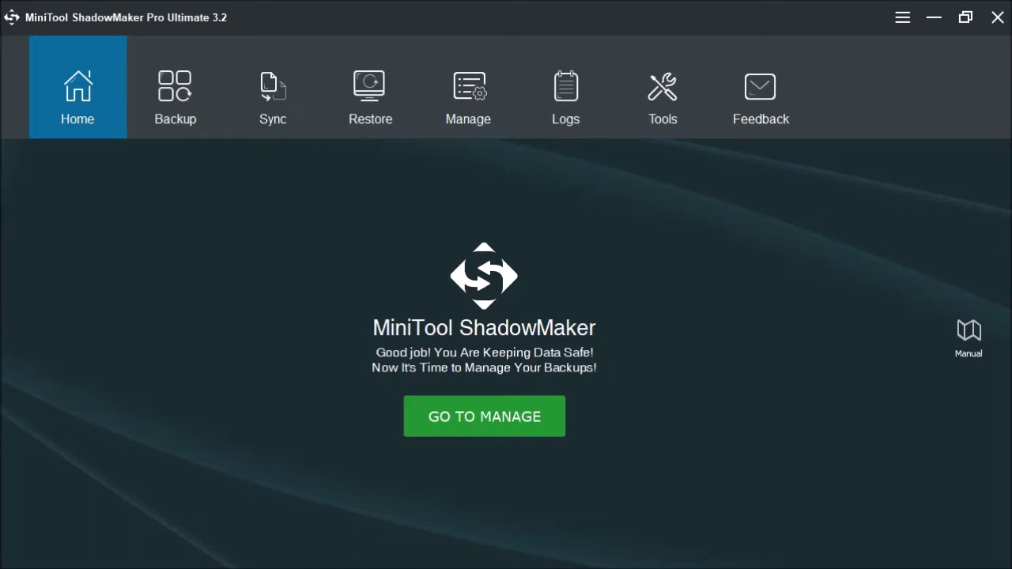
# Start setting up a disk and partition backup with the 298.09 GB ASMT USB disk (disk 3) as the source
pyautogui.click(181, 91)
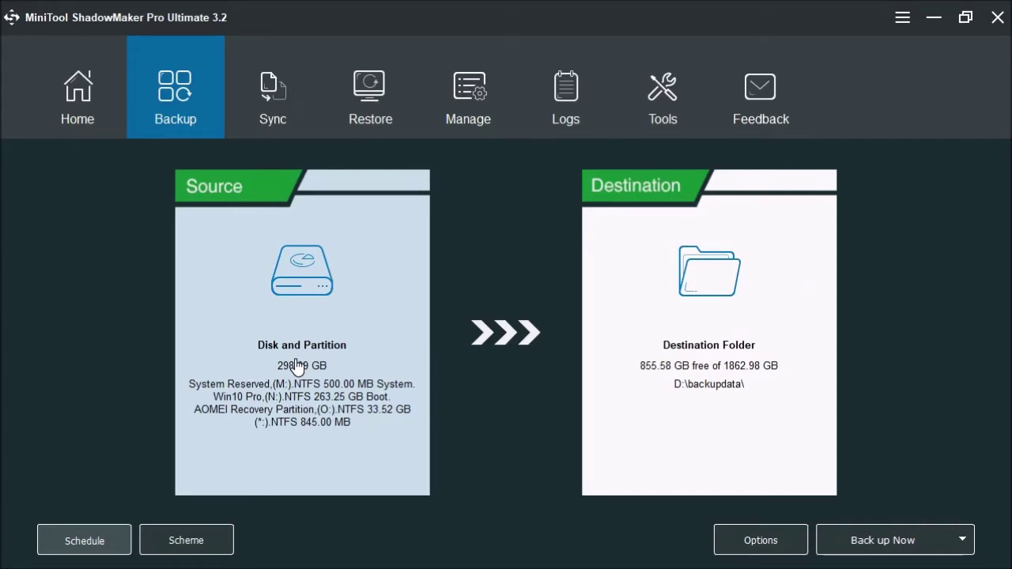
pyautogui.click(297, 366)
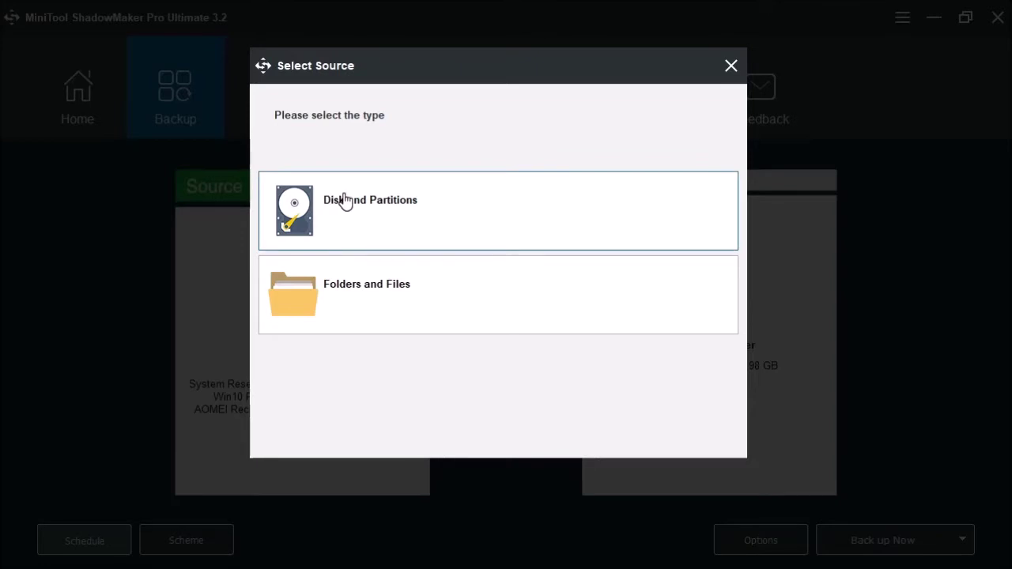
pyautogui.click(335, 215)
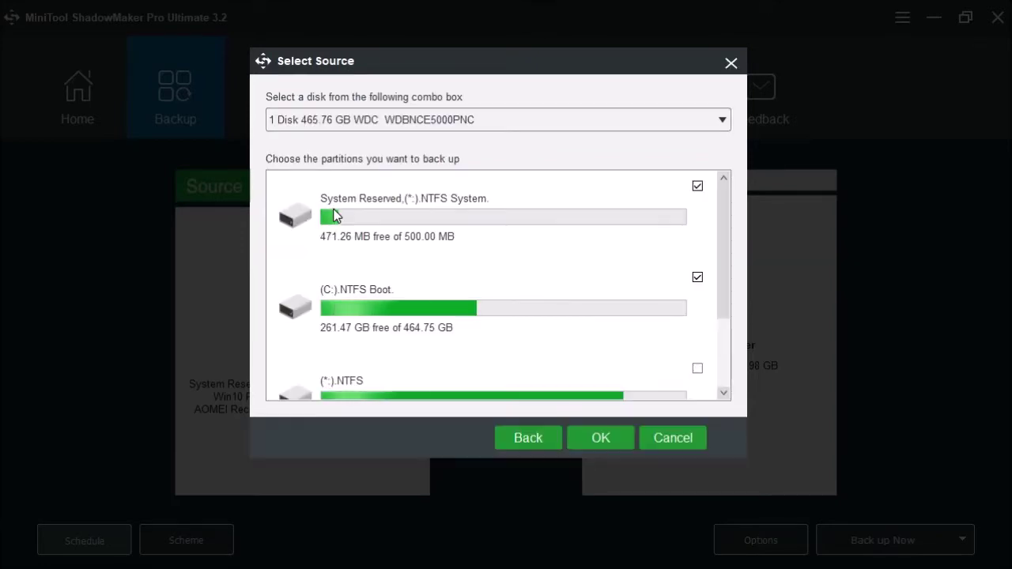
pyautogui.click(719, 123)
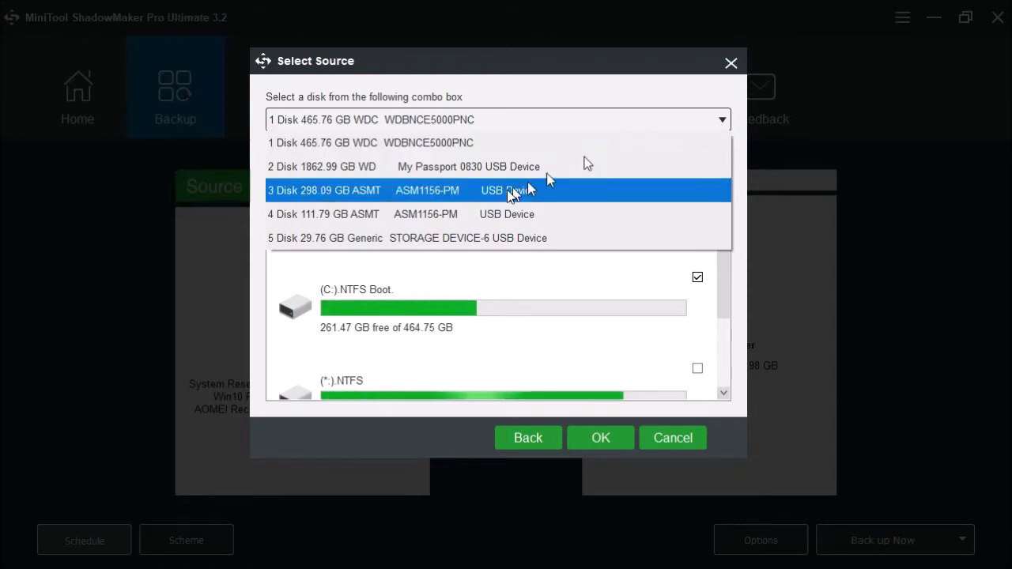
pyautogui.click(428, 190)
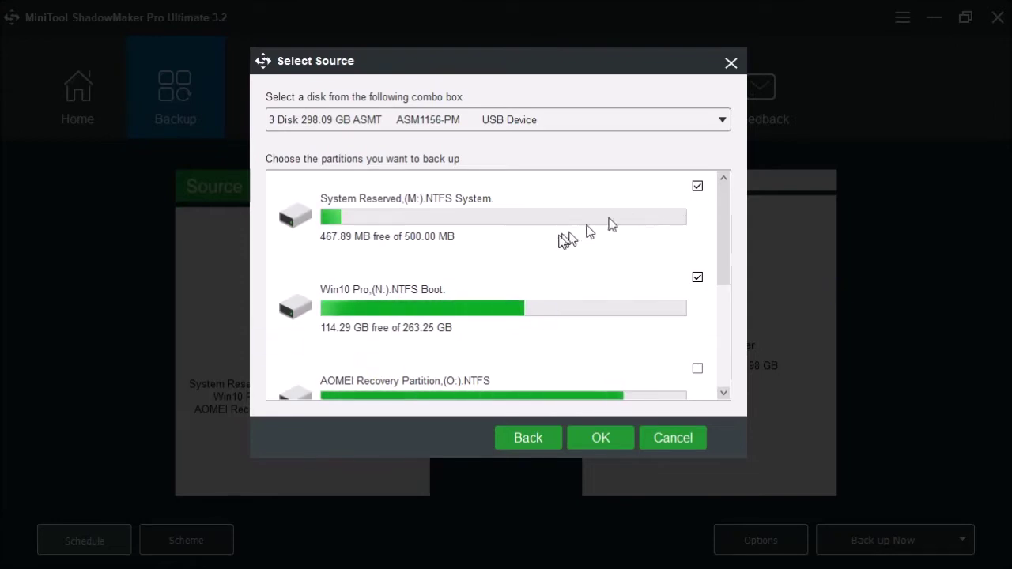
# Include the AOMEI Recovery Partition (O:) and the unlabelled NTFS partition in the backup and confirm the source selection
pyautogui.scroll(-2, 585, 273)
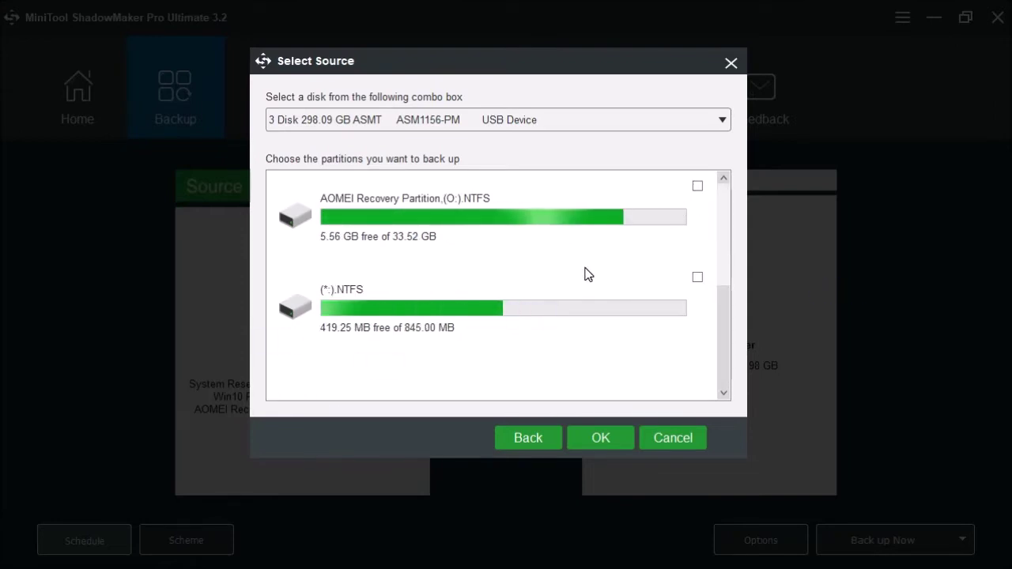
pyautogui.click(697, 186)
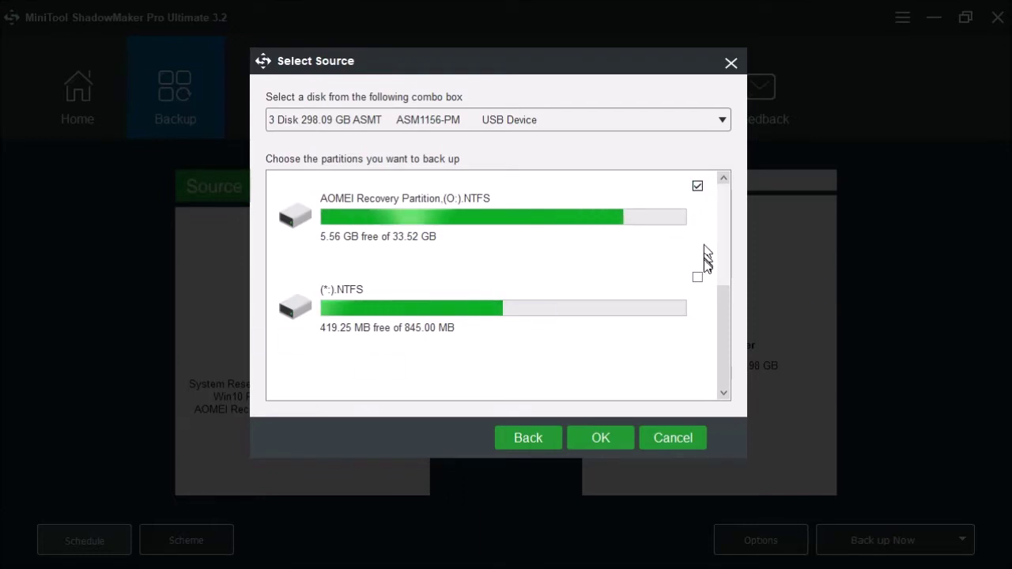
pyautogui.click(697, 277)
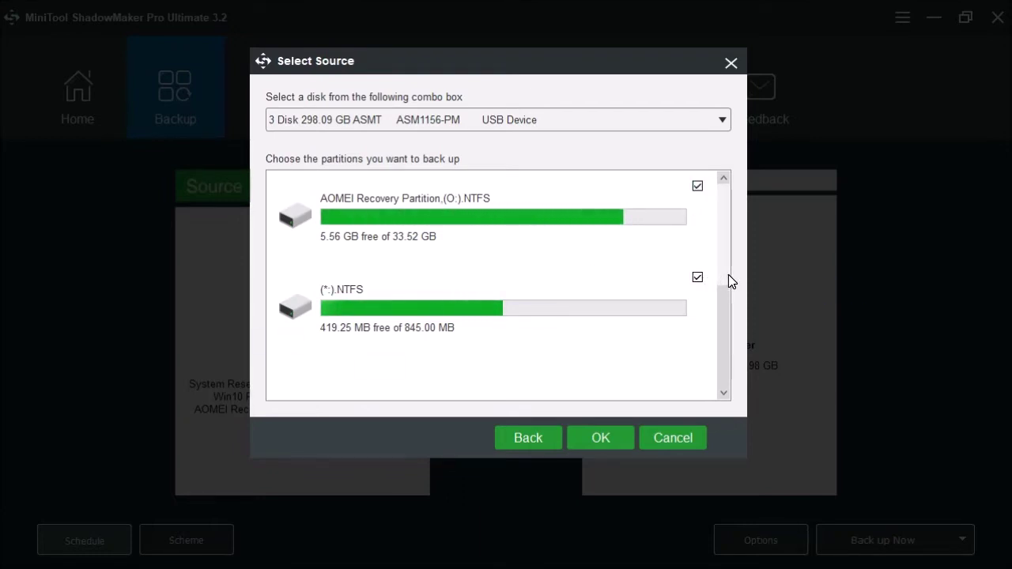
pyautogui.scroll(2, 728, 269)
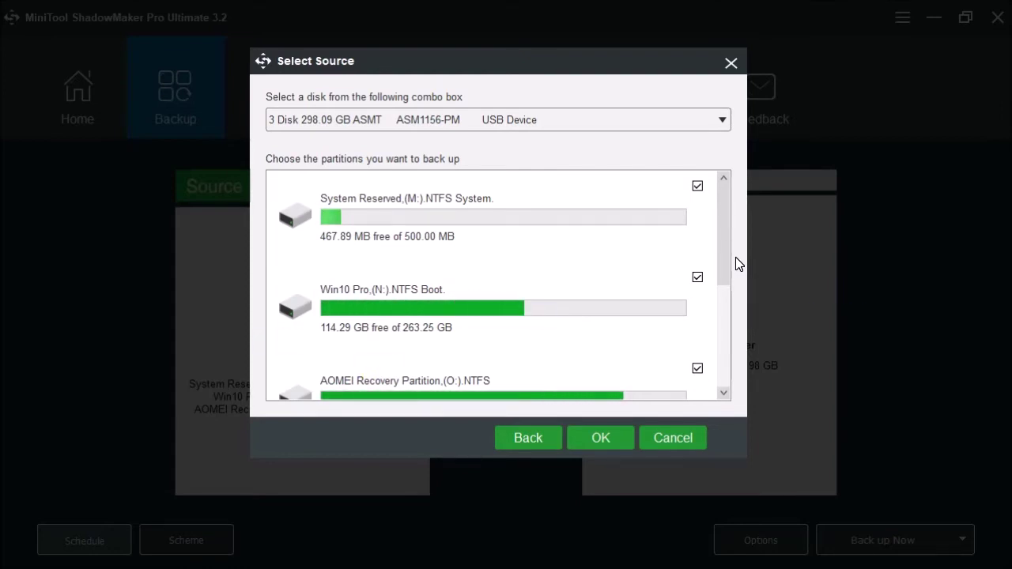
pyautogui.click(601, 437)
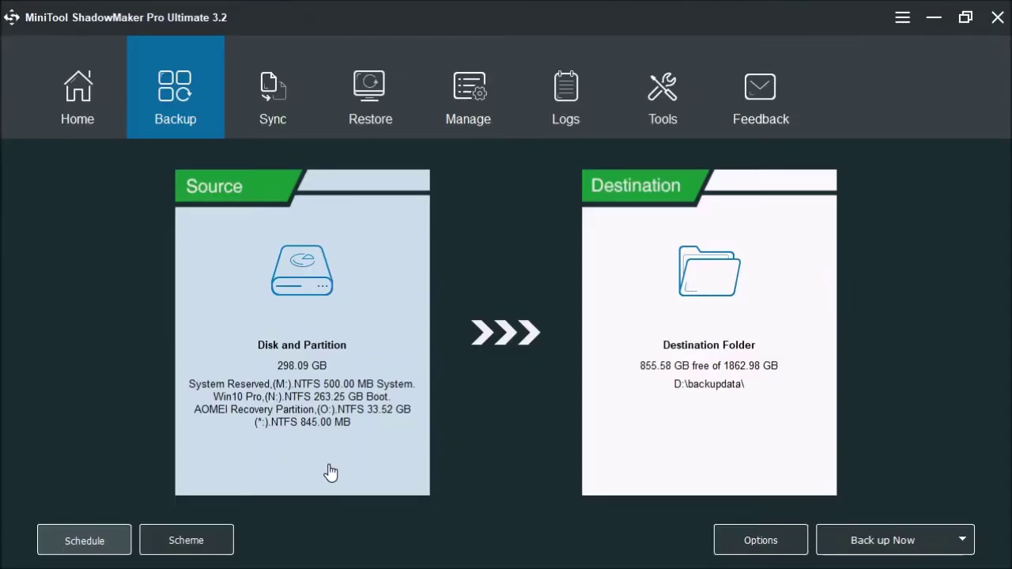
# Switch on backup scheduling to examine the daily, weekly, monthly and on-event options, leaving without saving
pyautogui.click(86, 545)
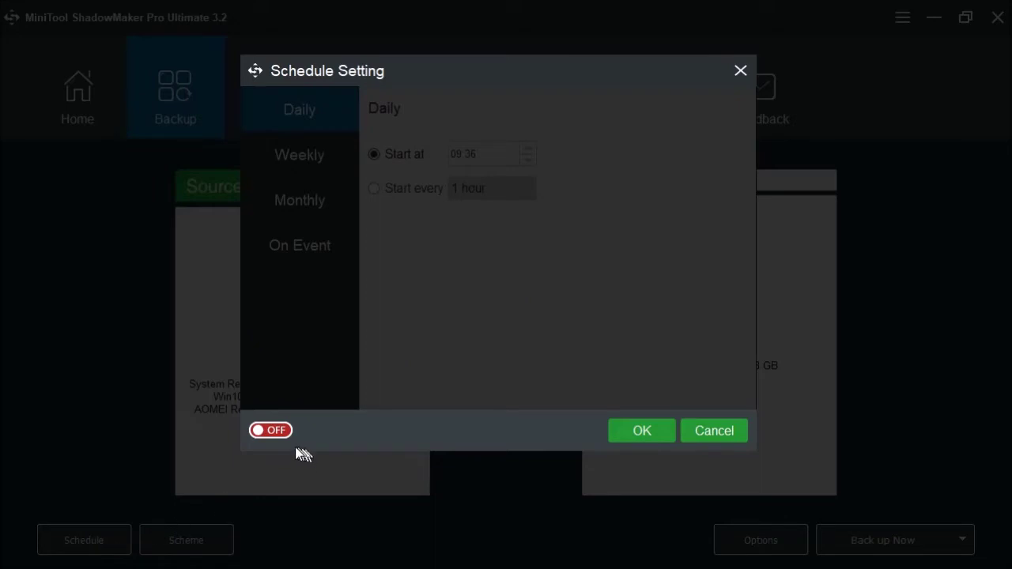
pyautogui.click(271, 431)
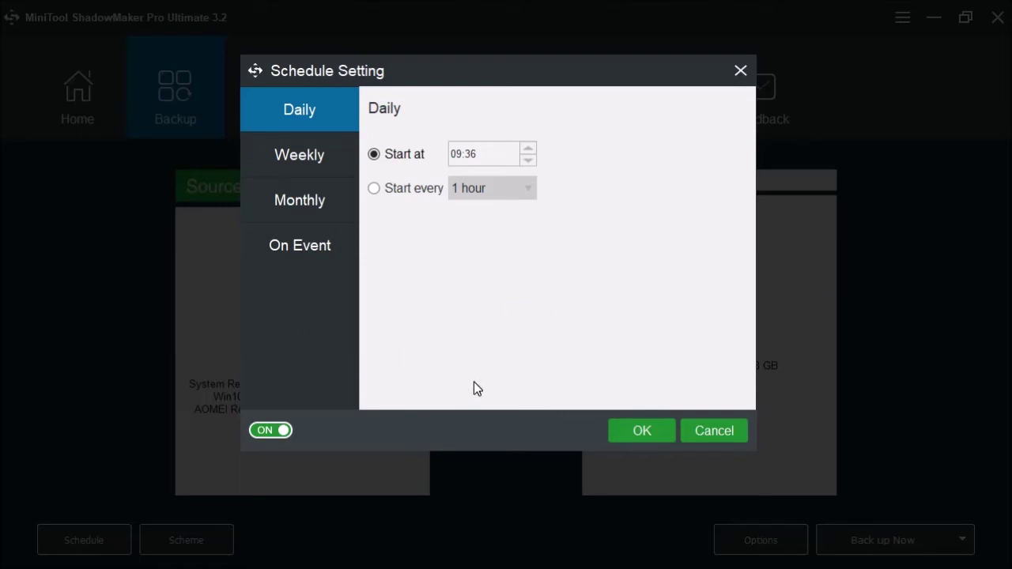
pyautogui.click(316, 163)
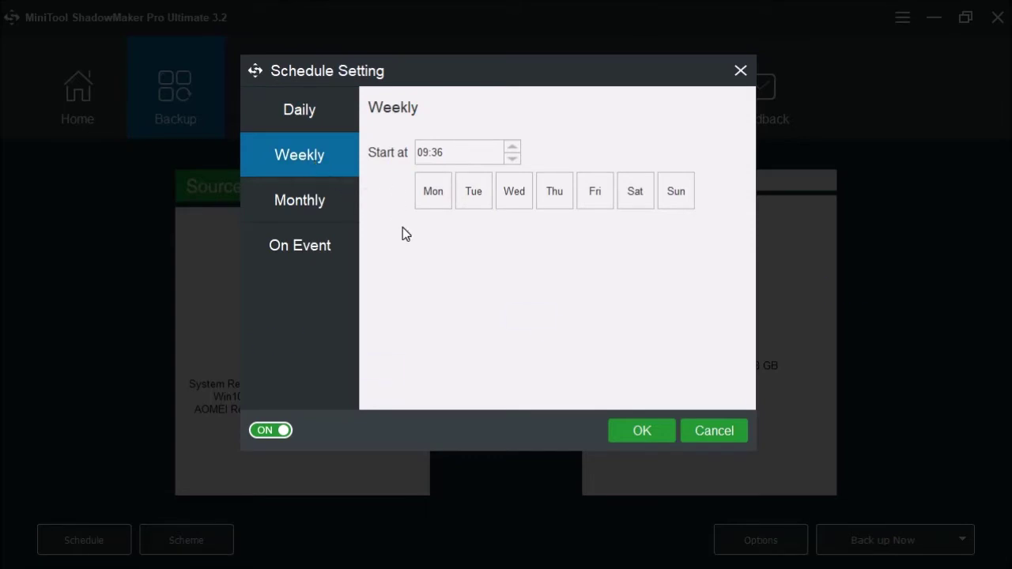
pyautogui.click(308, 203)
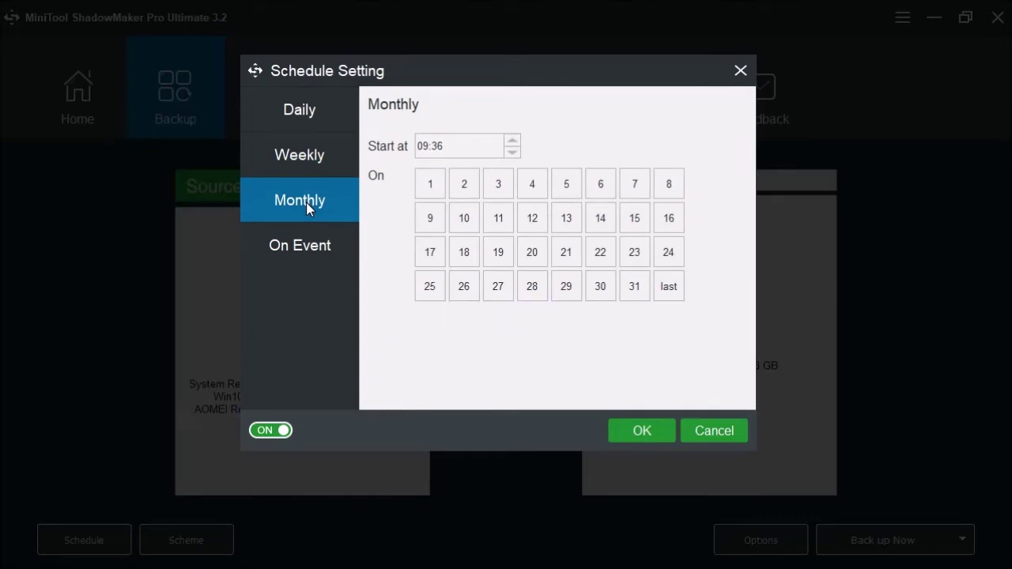
pyautogui.click(308, 250)
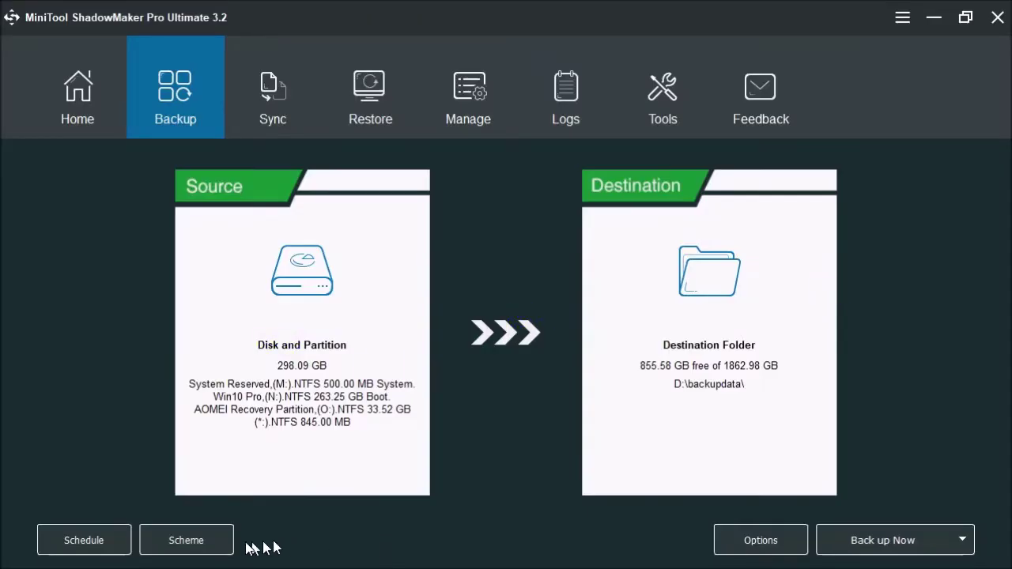
# Switch on the backup scheme to examine the incremental and full retention settings, and dismiss them without saving
pyautogui.click(203, 548)
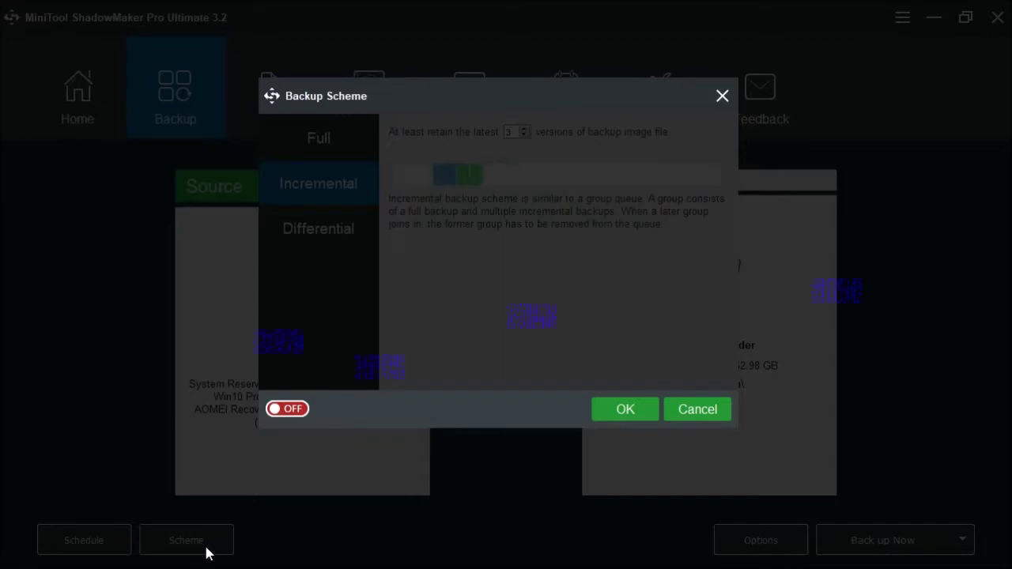
pyautogui.click(300, 409)
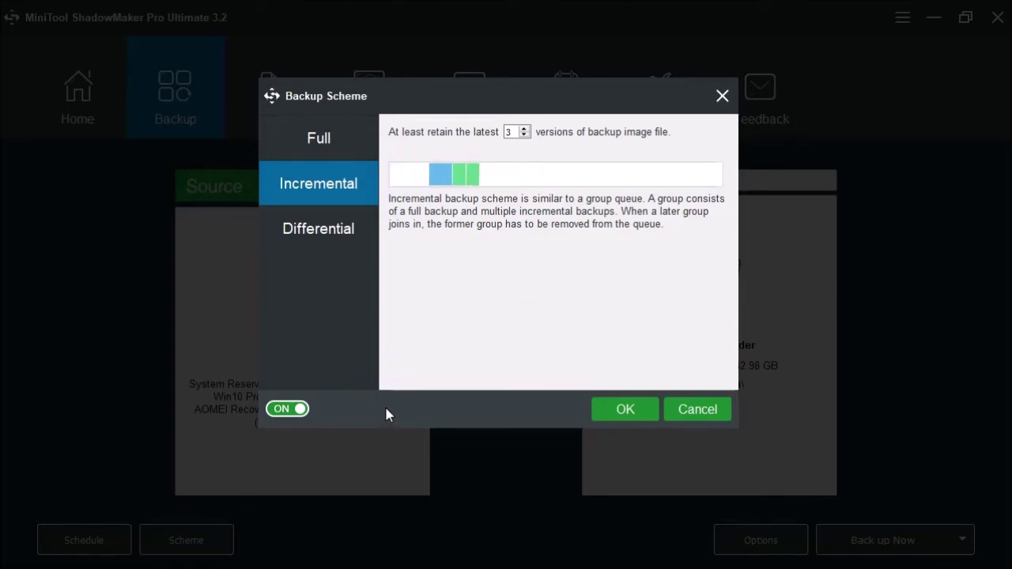
pyautogui.click(321, 151)
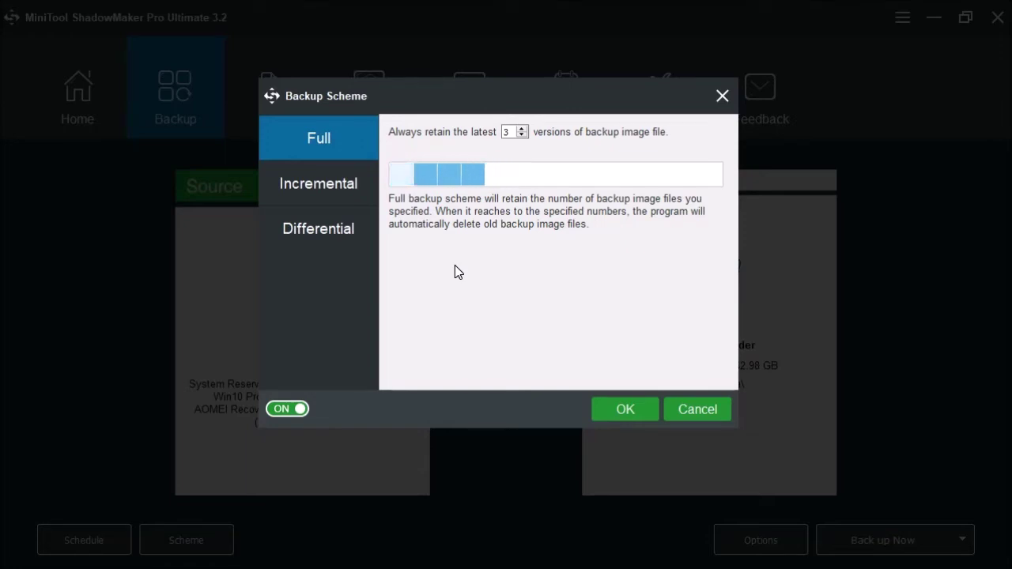
pyautogui.press('Escape')
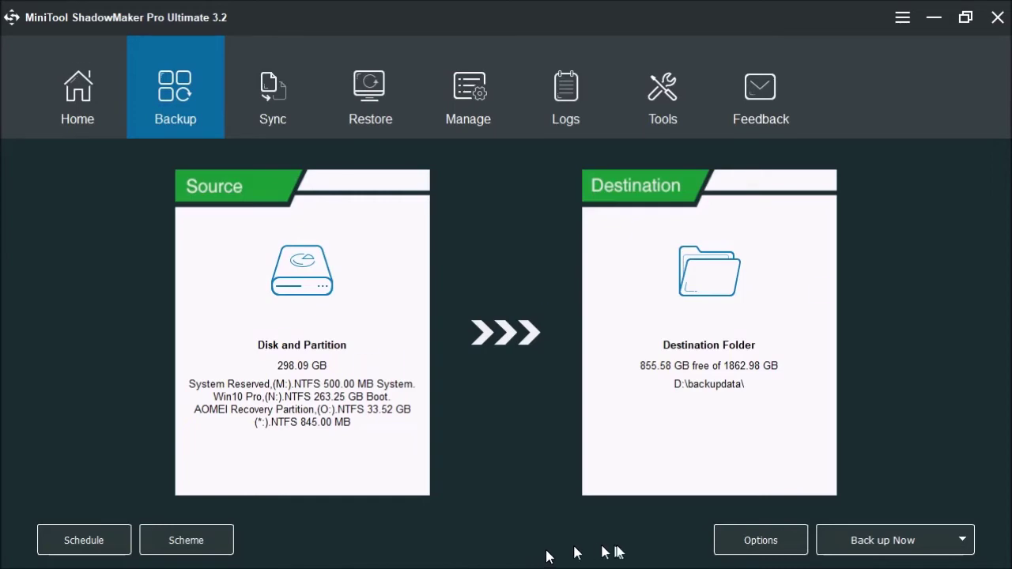
# Examine the image creation modes and maximum file size choices, including the fixed-size presets, leaving the file size on Default size
pyautogui.click(756, 552)
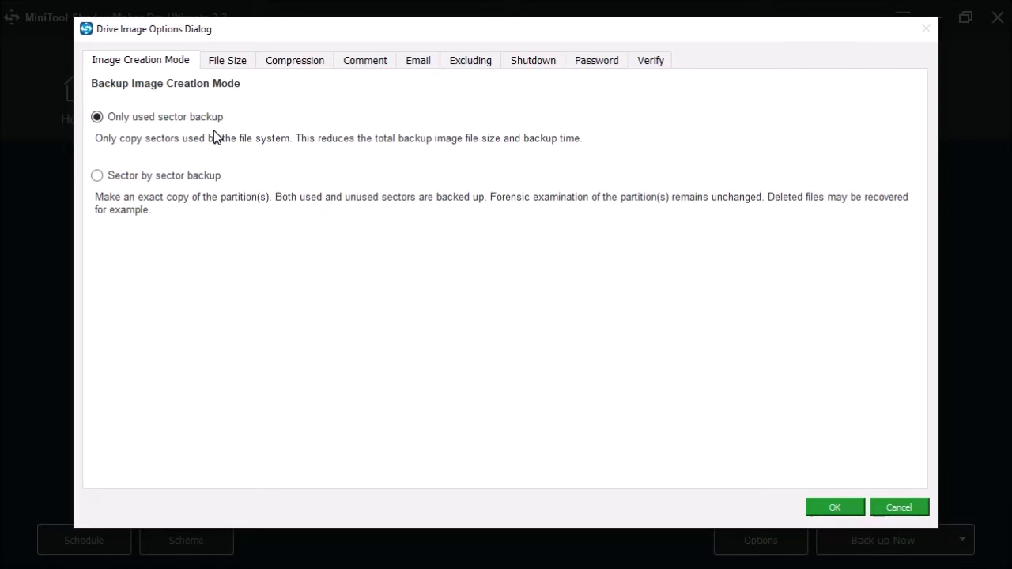
pyautogui.click(227, 60)
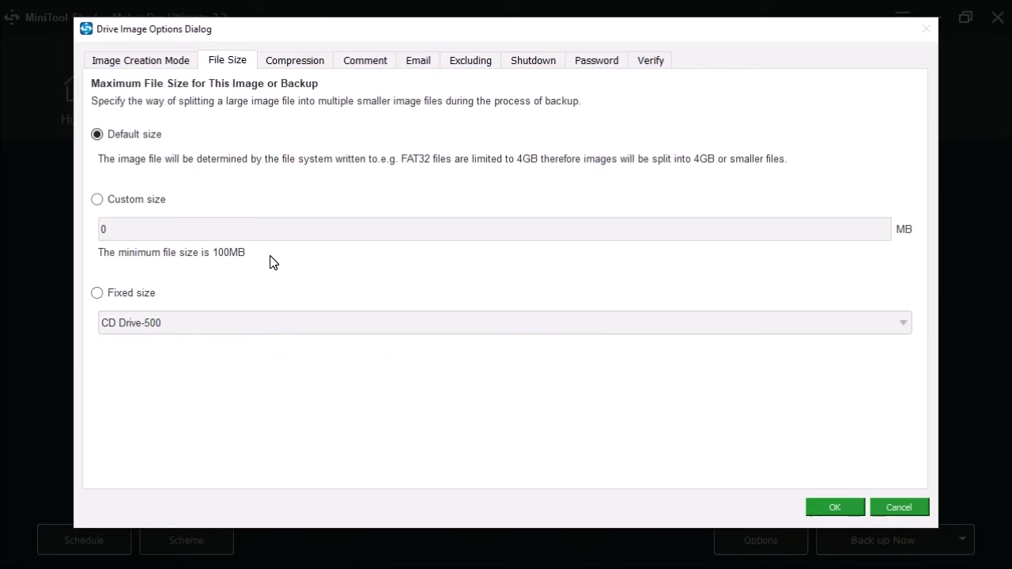
pyautogui.click(97, 294)
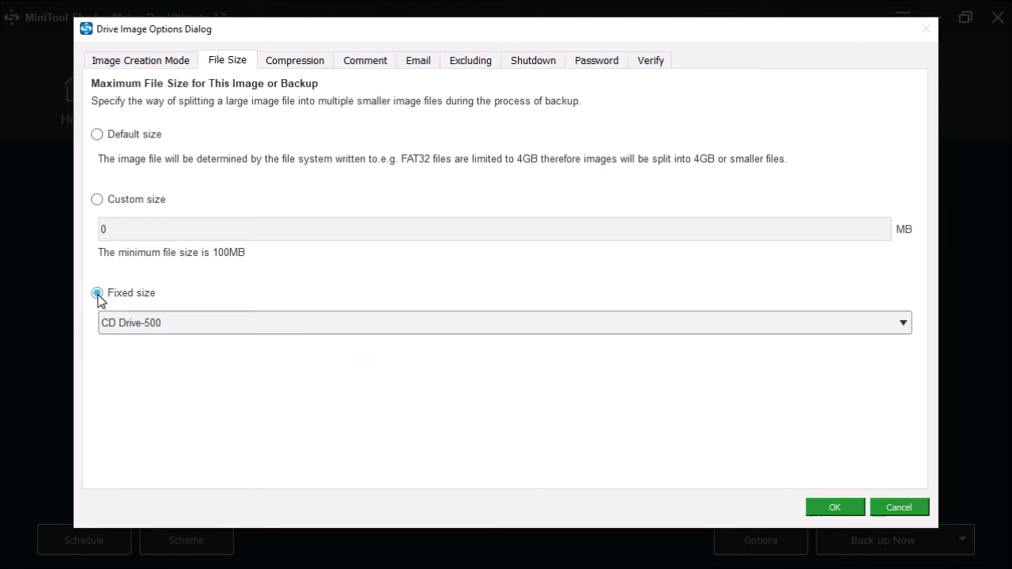
pyautogui.click(543, 328)
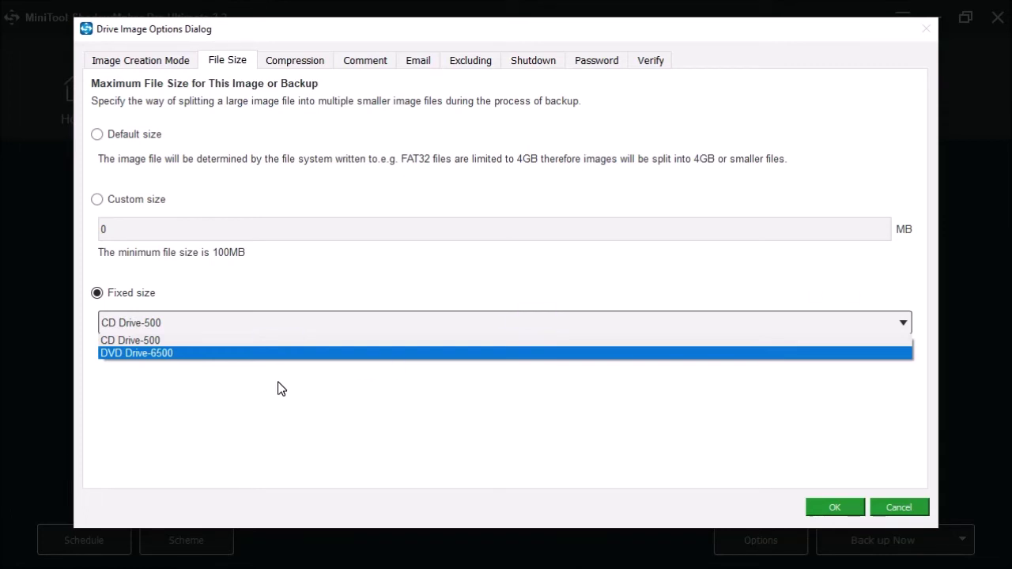
pyautogui.click(98, 138)
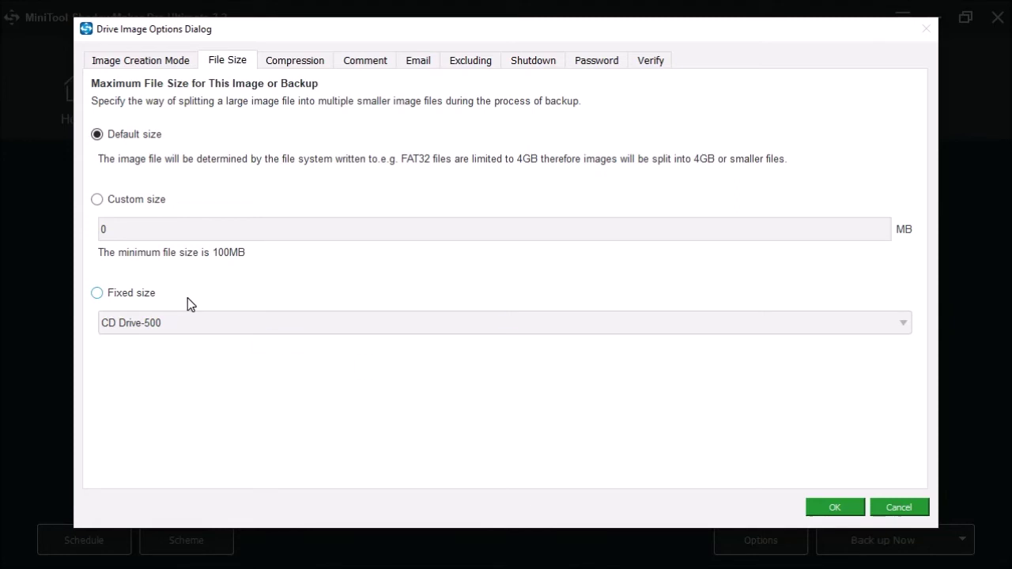
# Check the compression levels and enter "First backup" as the backup comment
pyautogui.click(294, 61)
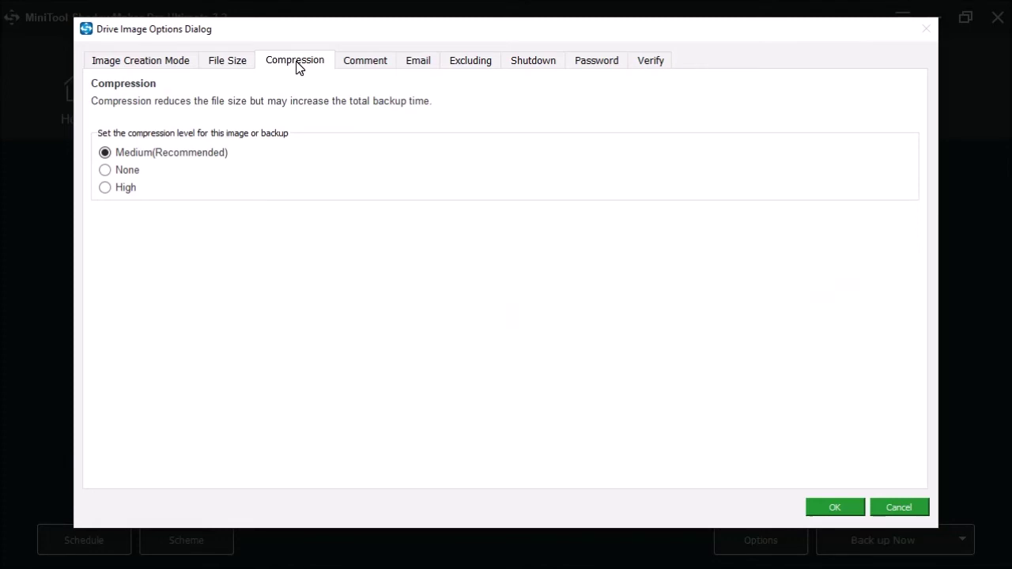
pyautogui.click(381, 61)
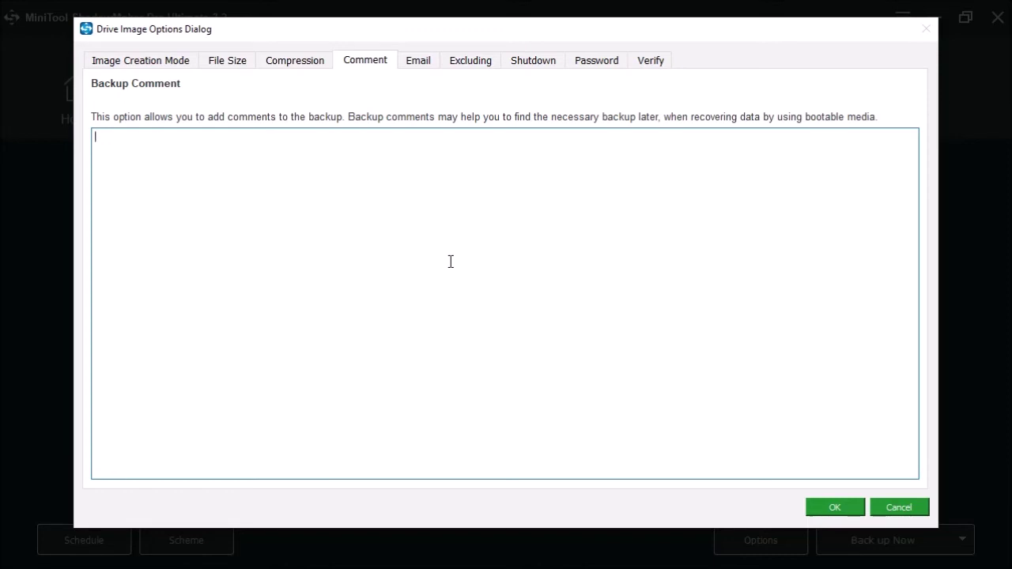
pyautogui.write('First backup')
# Enable email notification to view its mail configuration, and review the excluded files and computer shutdown options
pyautogui.click(411, 65)
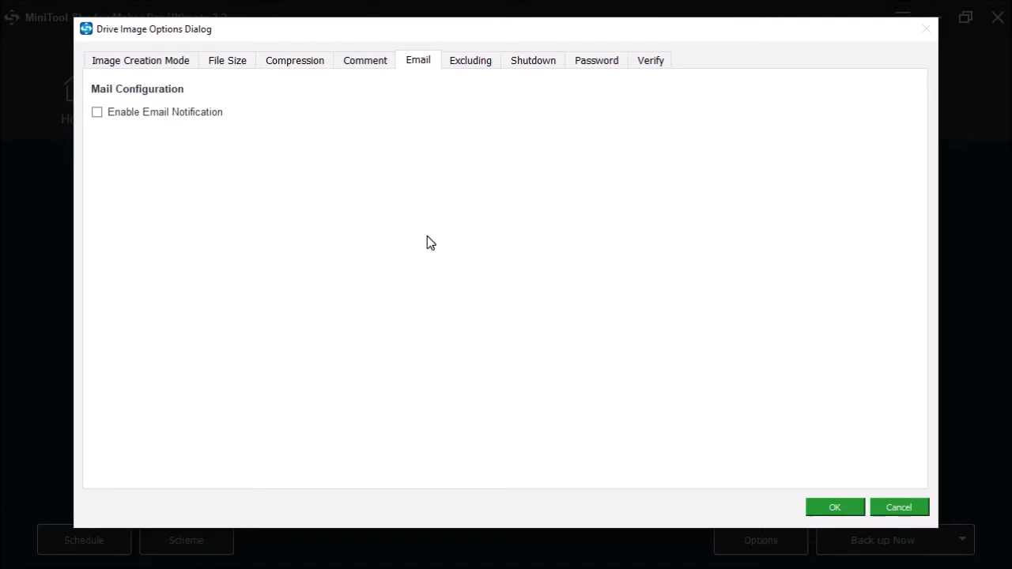
pyautogui.click(97, 112)
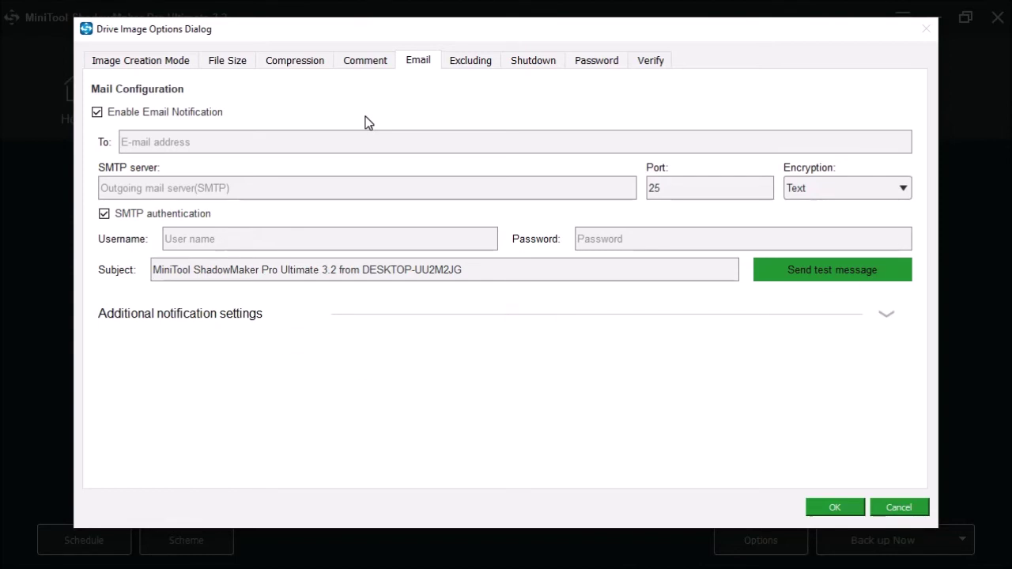
pyautogui.click(468, 61)
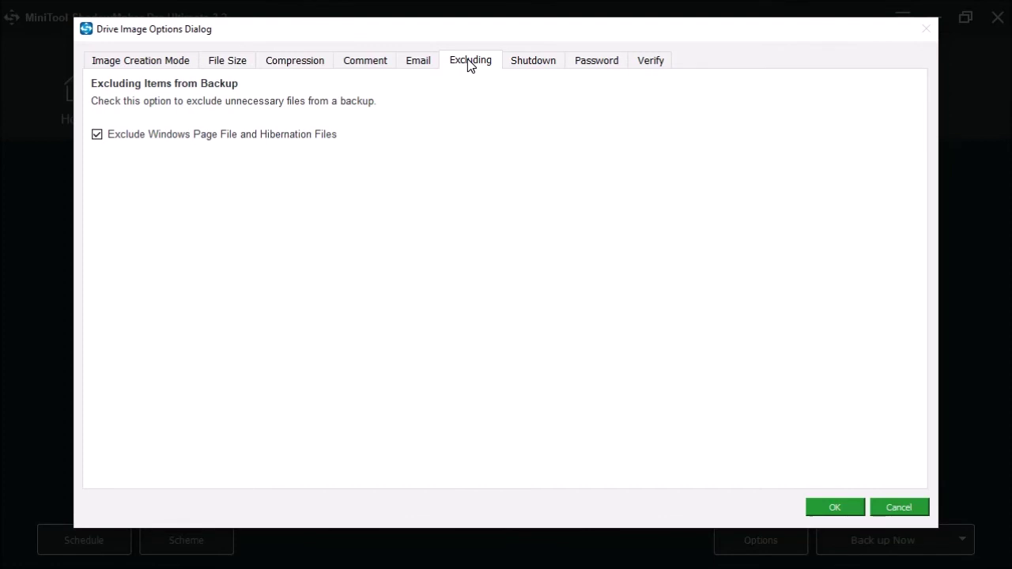
pyautogui.click(531, 61)
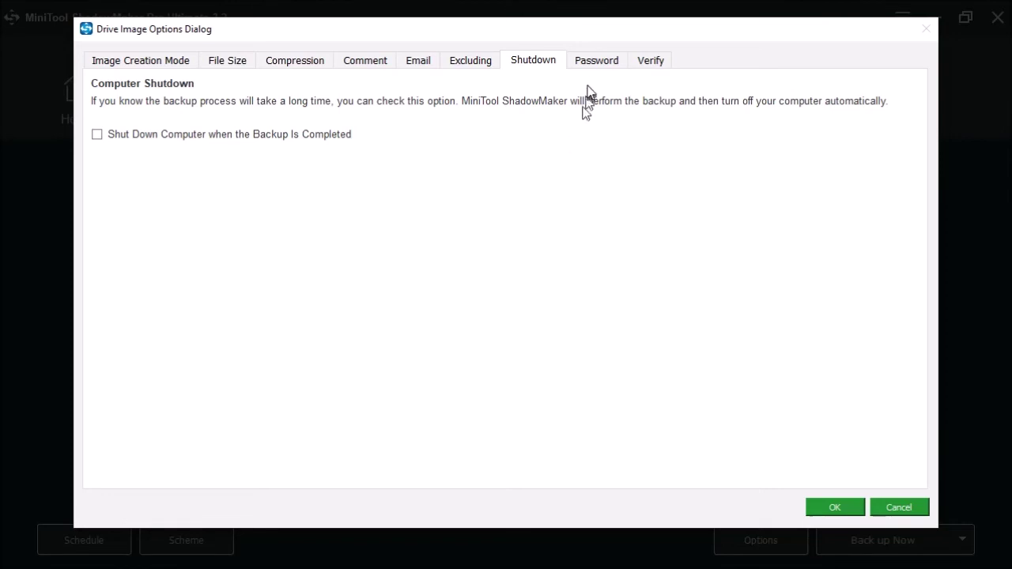
# Enable password protection to examine the data encryption choices, review the verification option, and cancel the drive image options
pyautogui.click(598, 69)
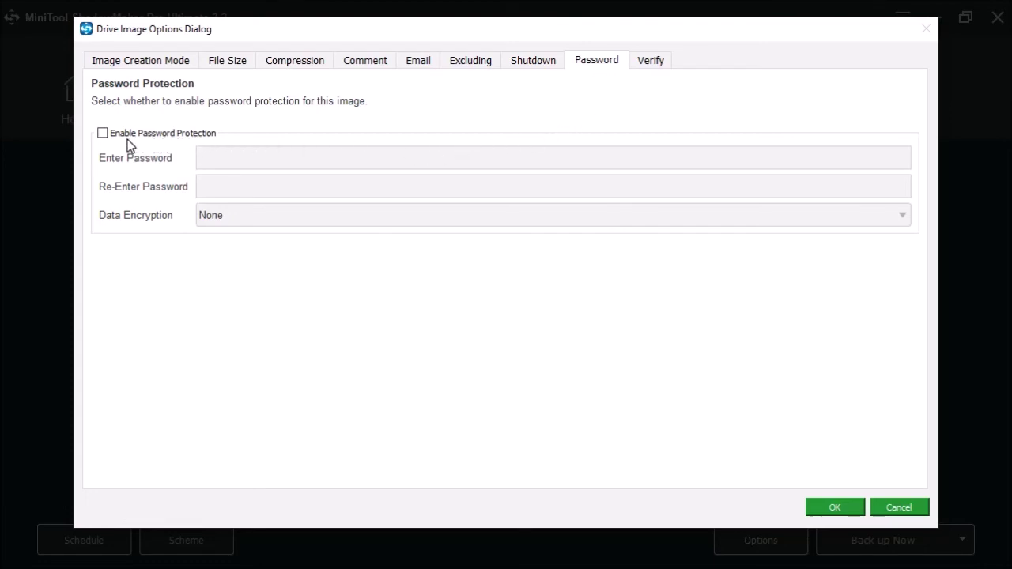
pyautogui.click(103, 134)
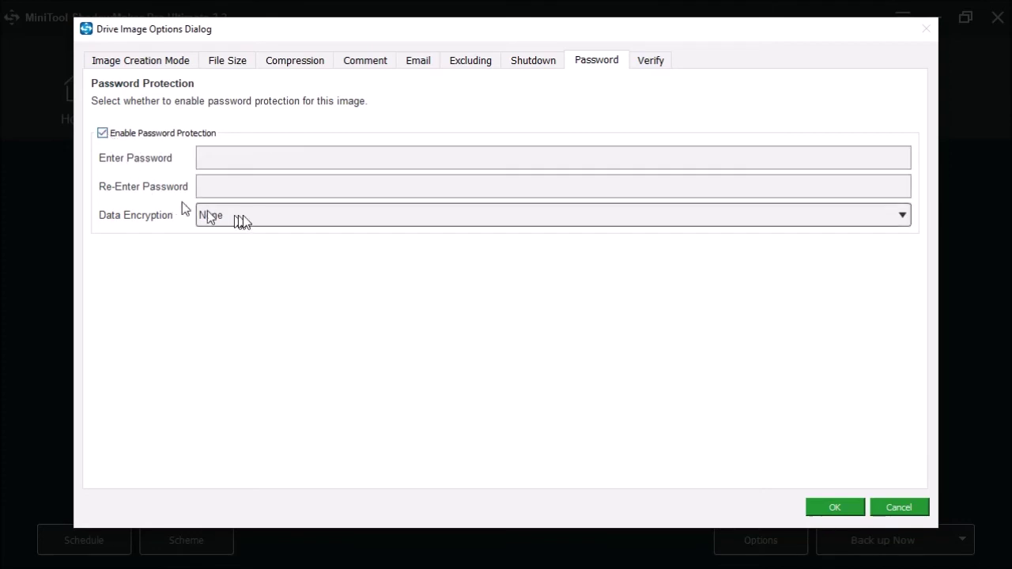
pyautogui.click(326, 221)
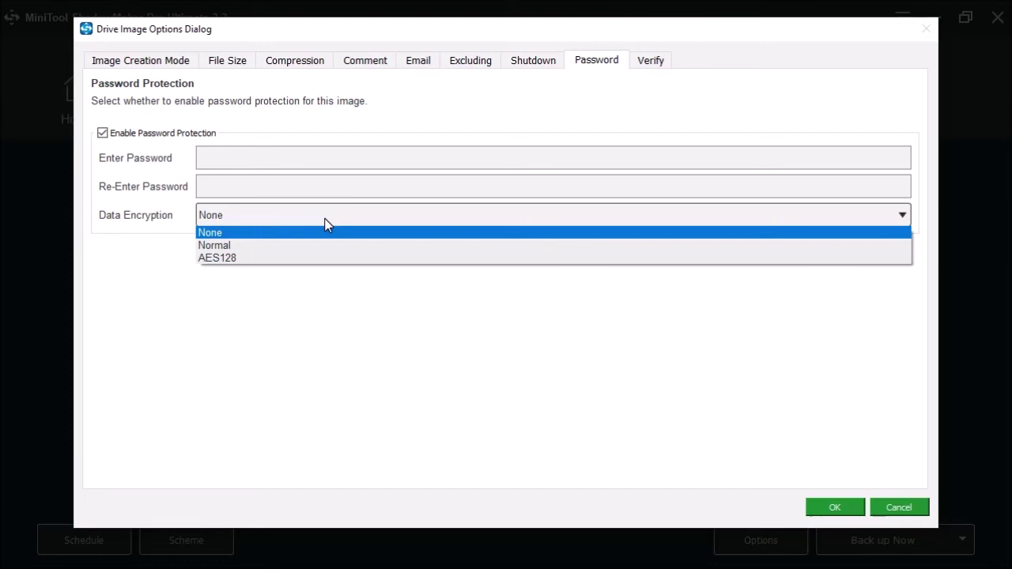
pyautogui.click(654, 63)
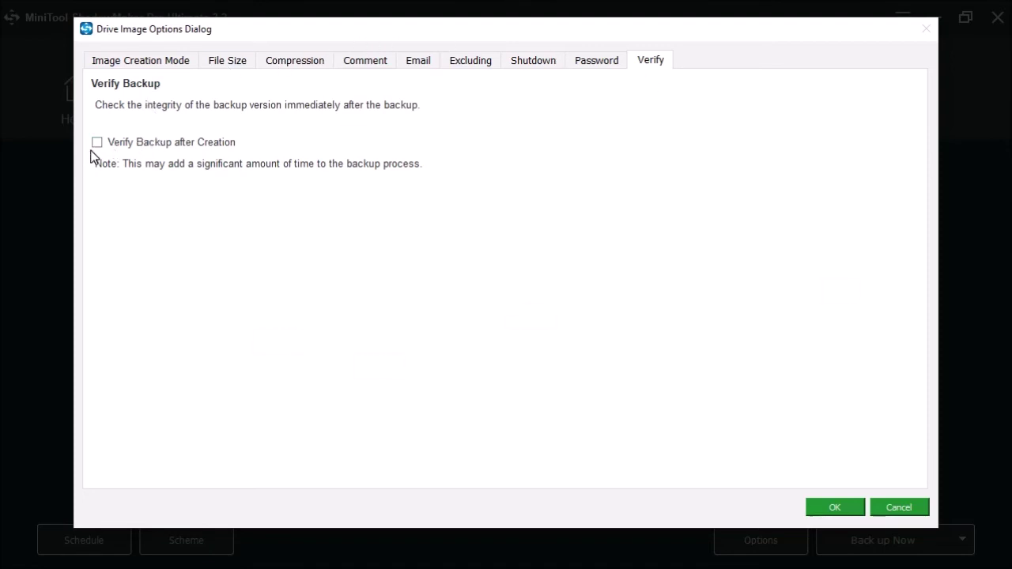
pyautogui.click(901, 507)
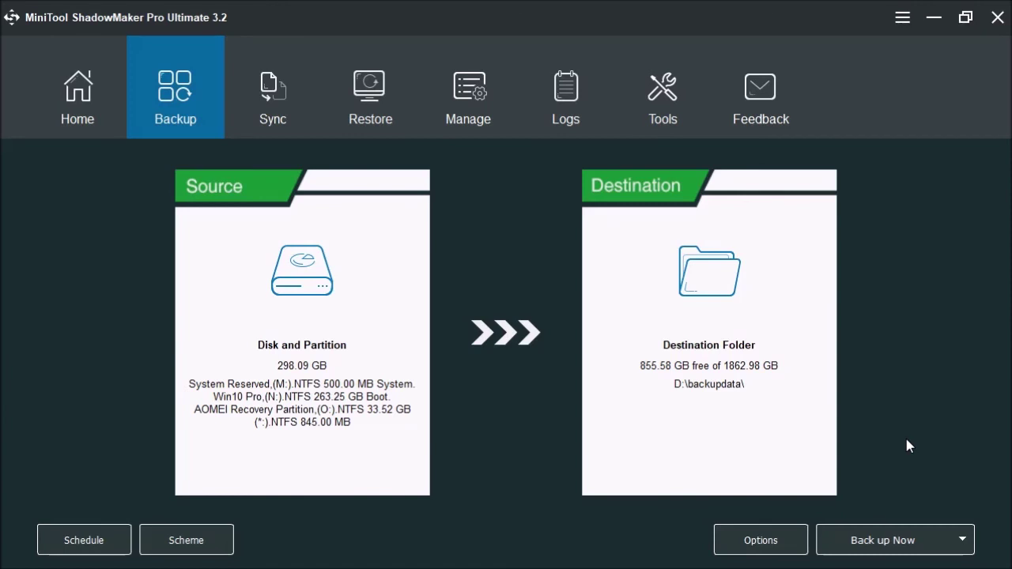
# Check the deferred backup choice, then start the disk image backup to D:\backupdata immediately and confirm the operation
pyautogui.click(964, 541)
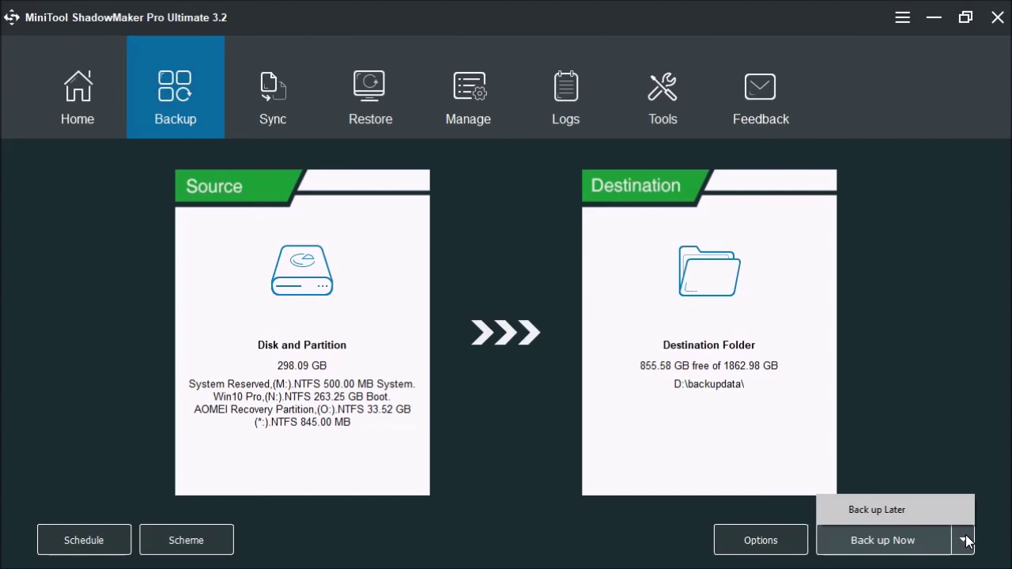
pyautogui.click(882, 540)
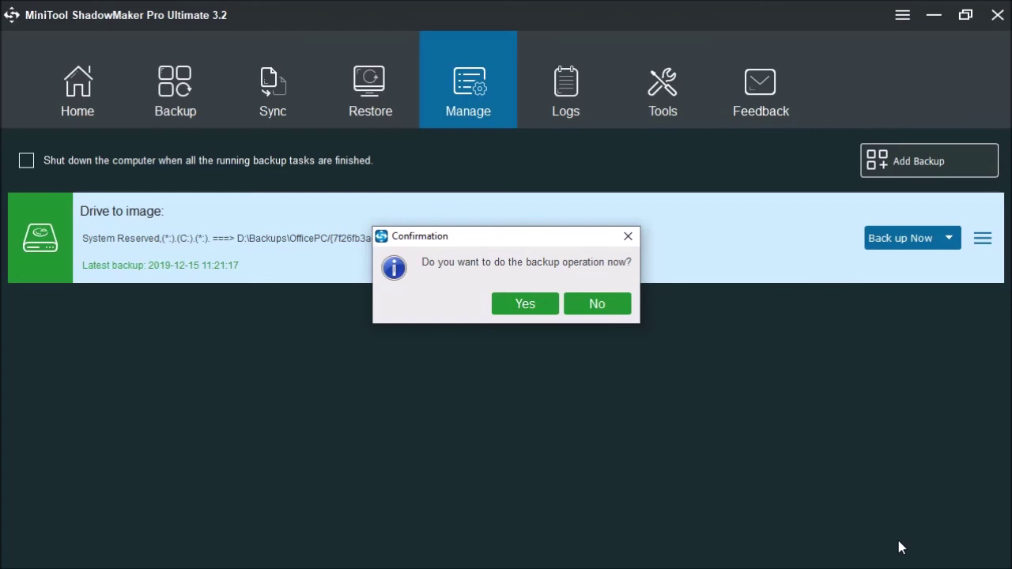
pyautogui.click(527, 305)
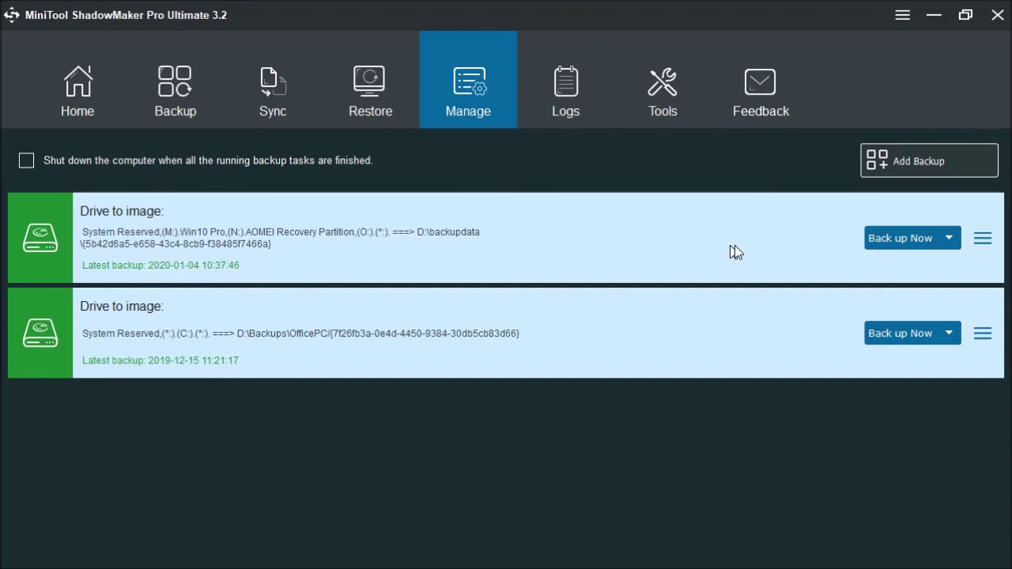
# Examine the backup types and the management actions offered for the D:\backupdata image task without choosing any
pyautogui.click(949, 244)
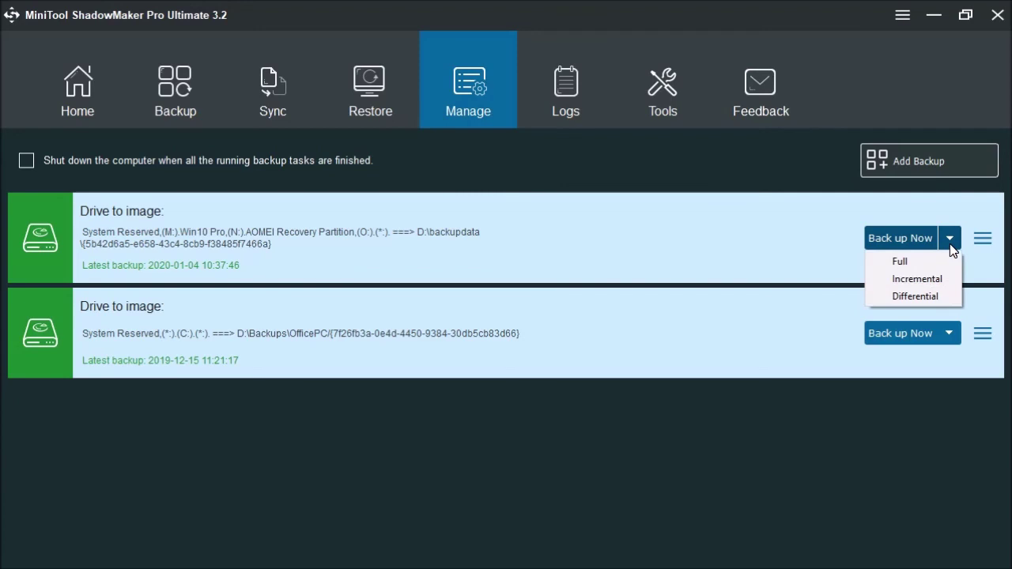
pyautogui.click(950, 243)
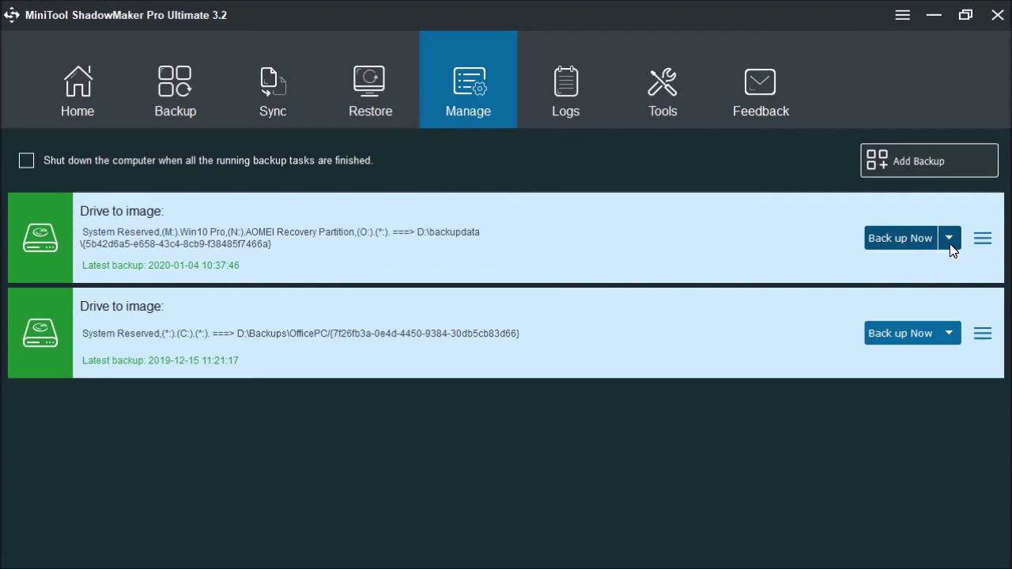
pyautogui.click(983, 240)
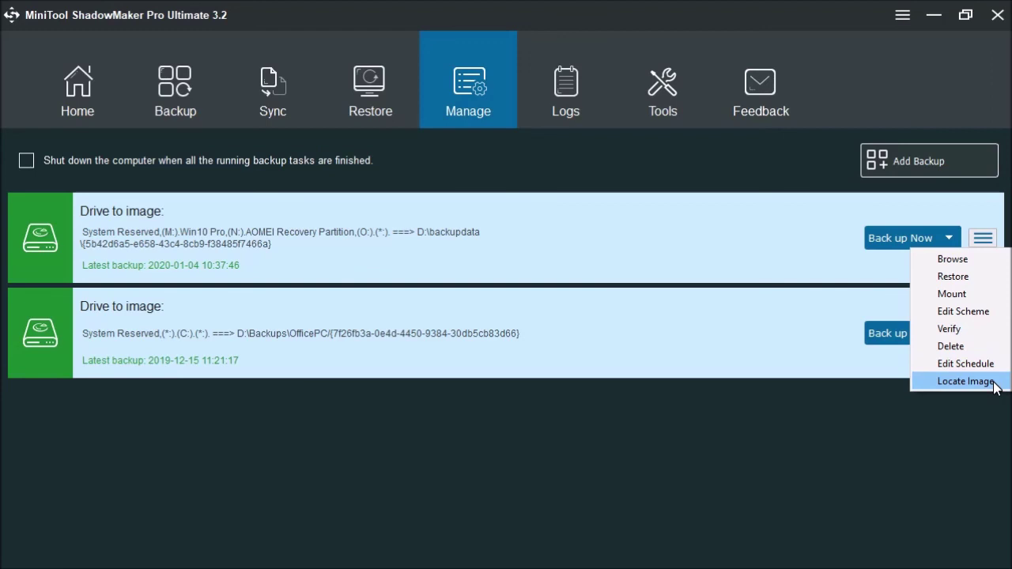
pyautogui.click(725, 231)
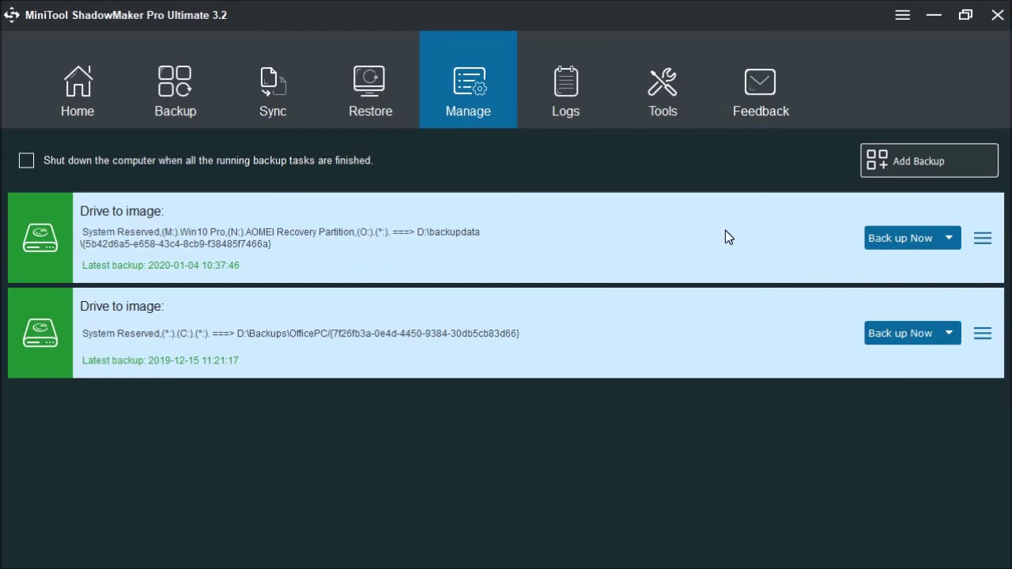